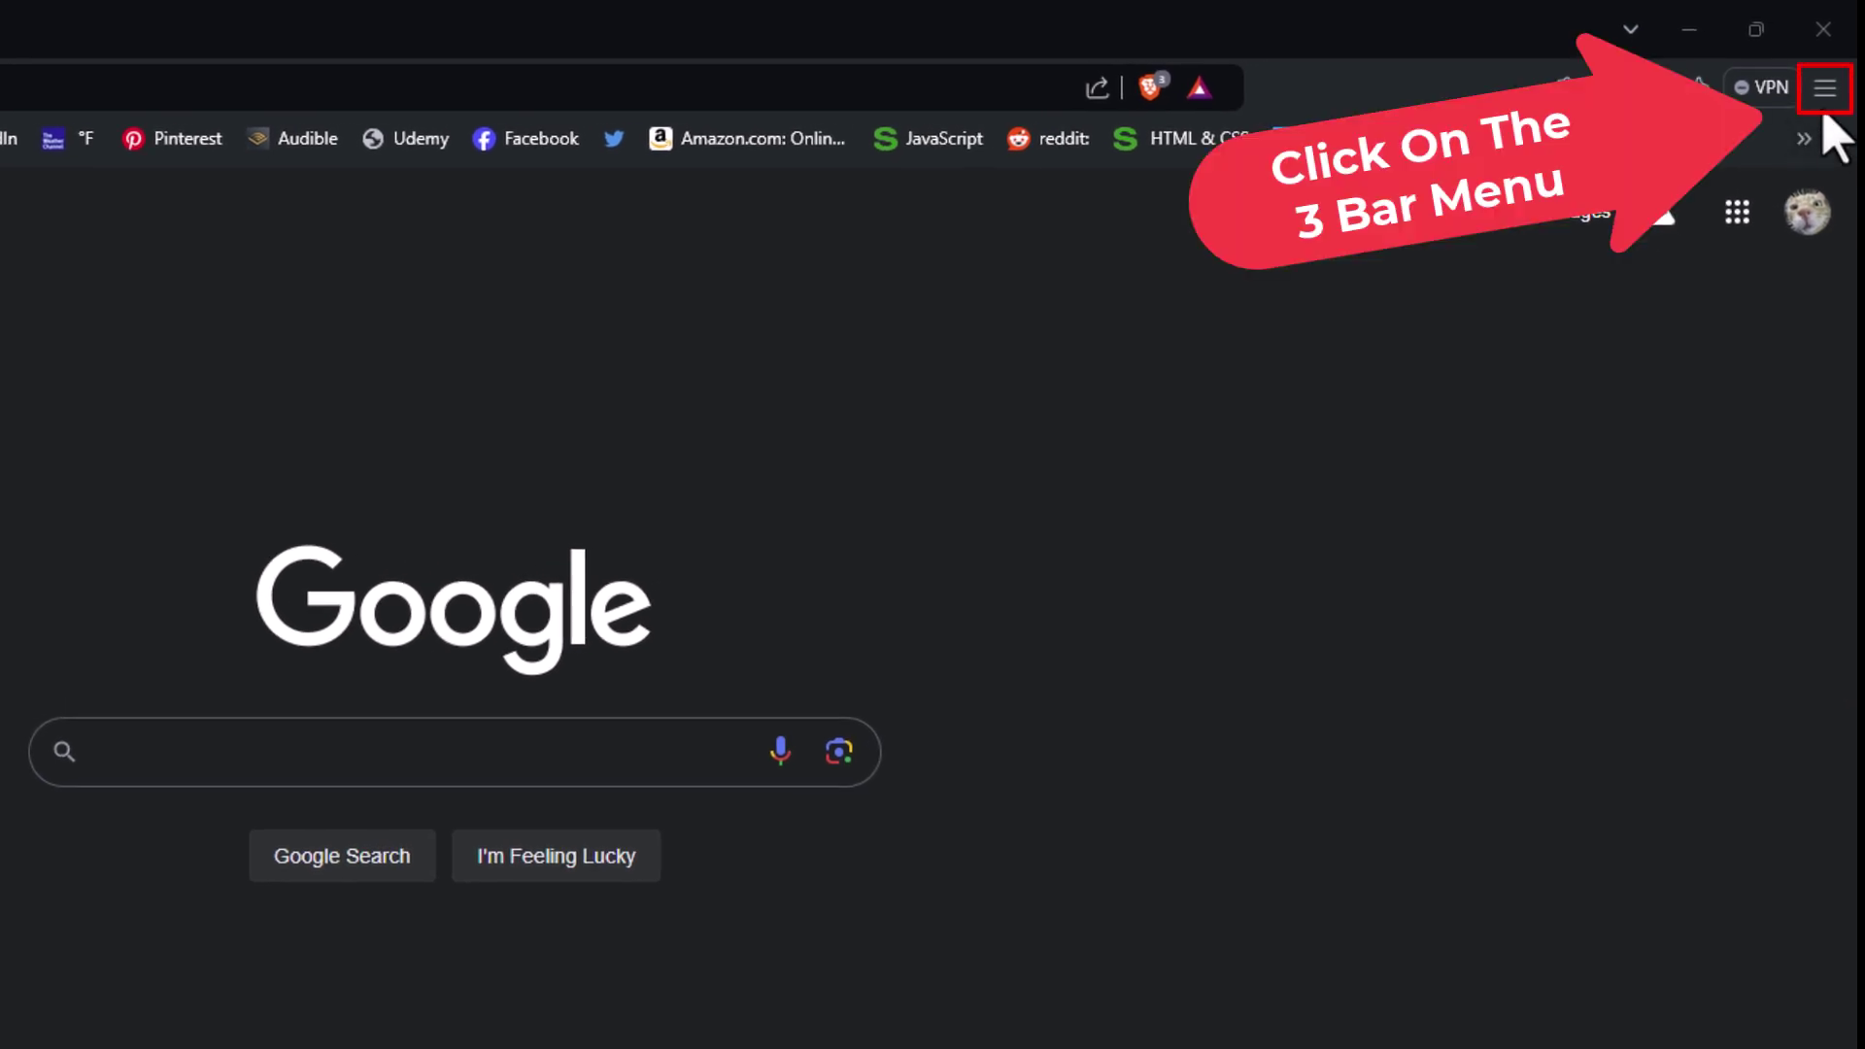
Open Brave's Settings from the main menu at the top right
click(1826, 90)
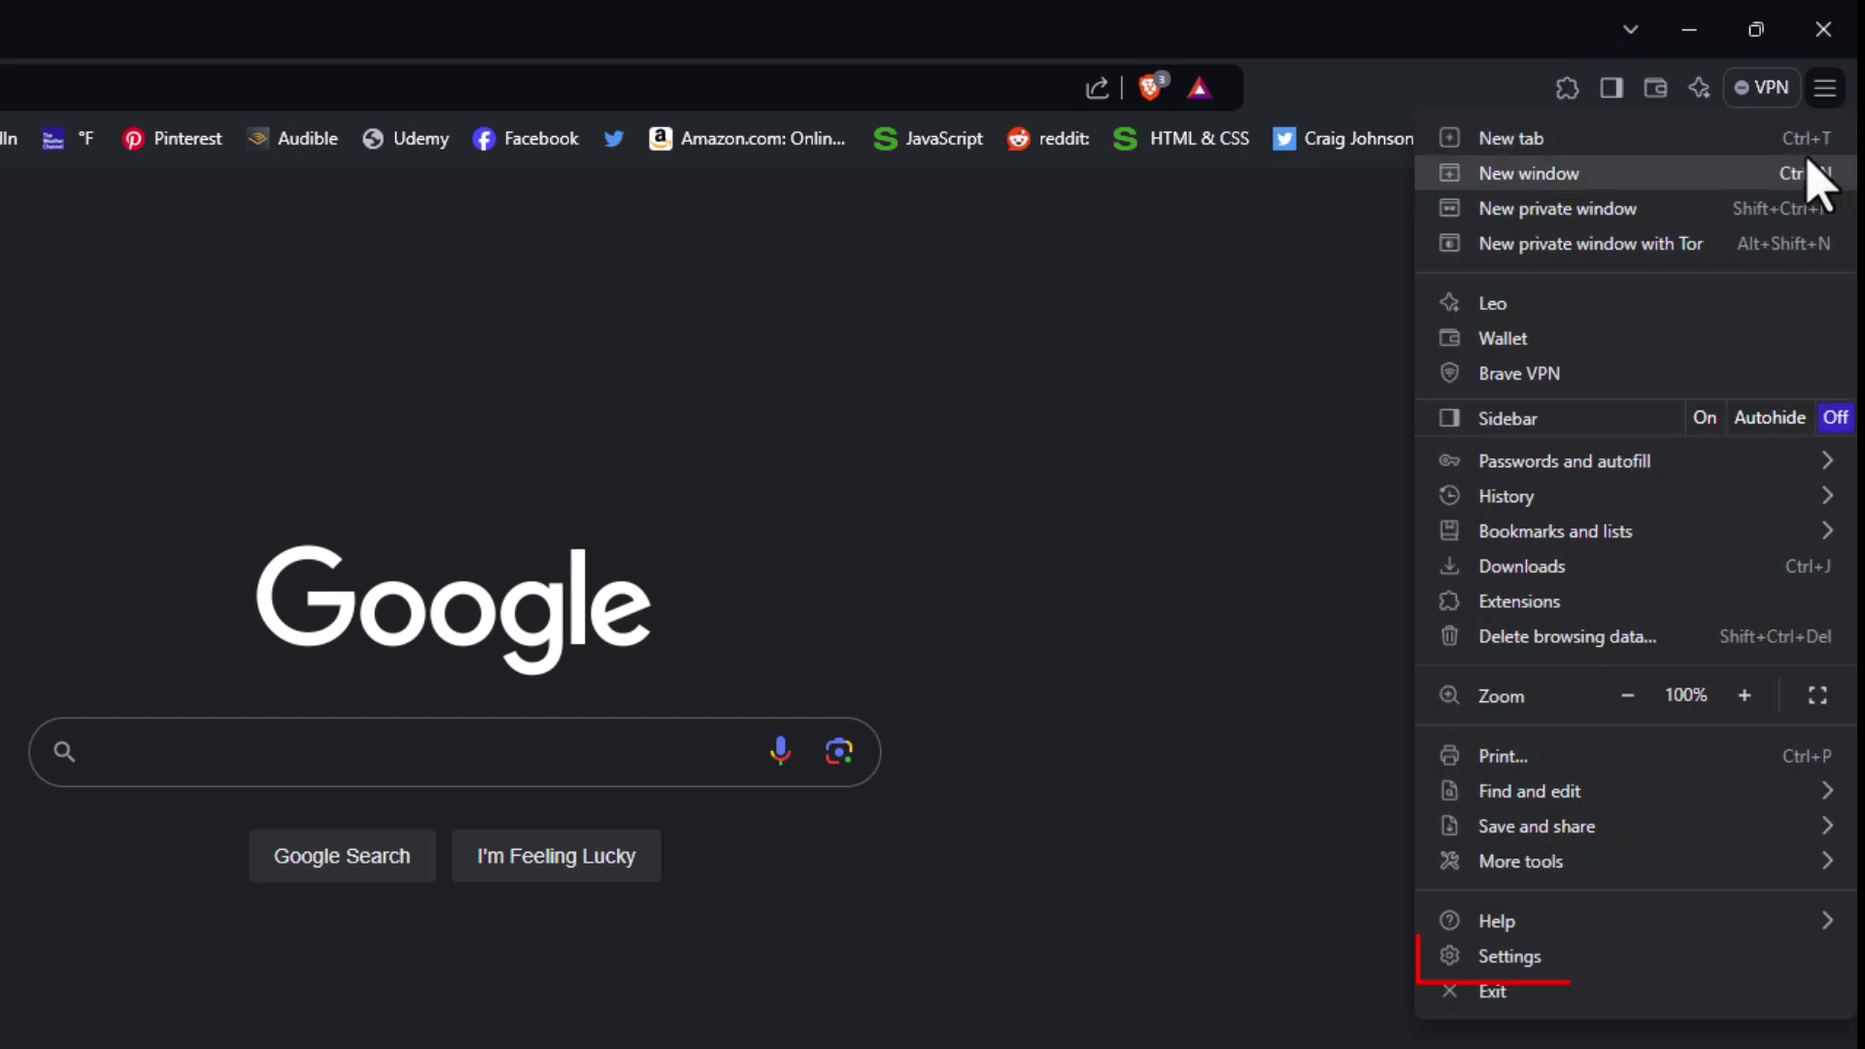
click(1587, 962)
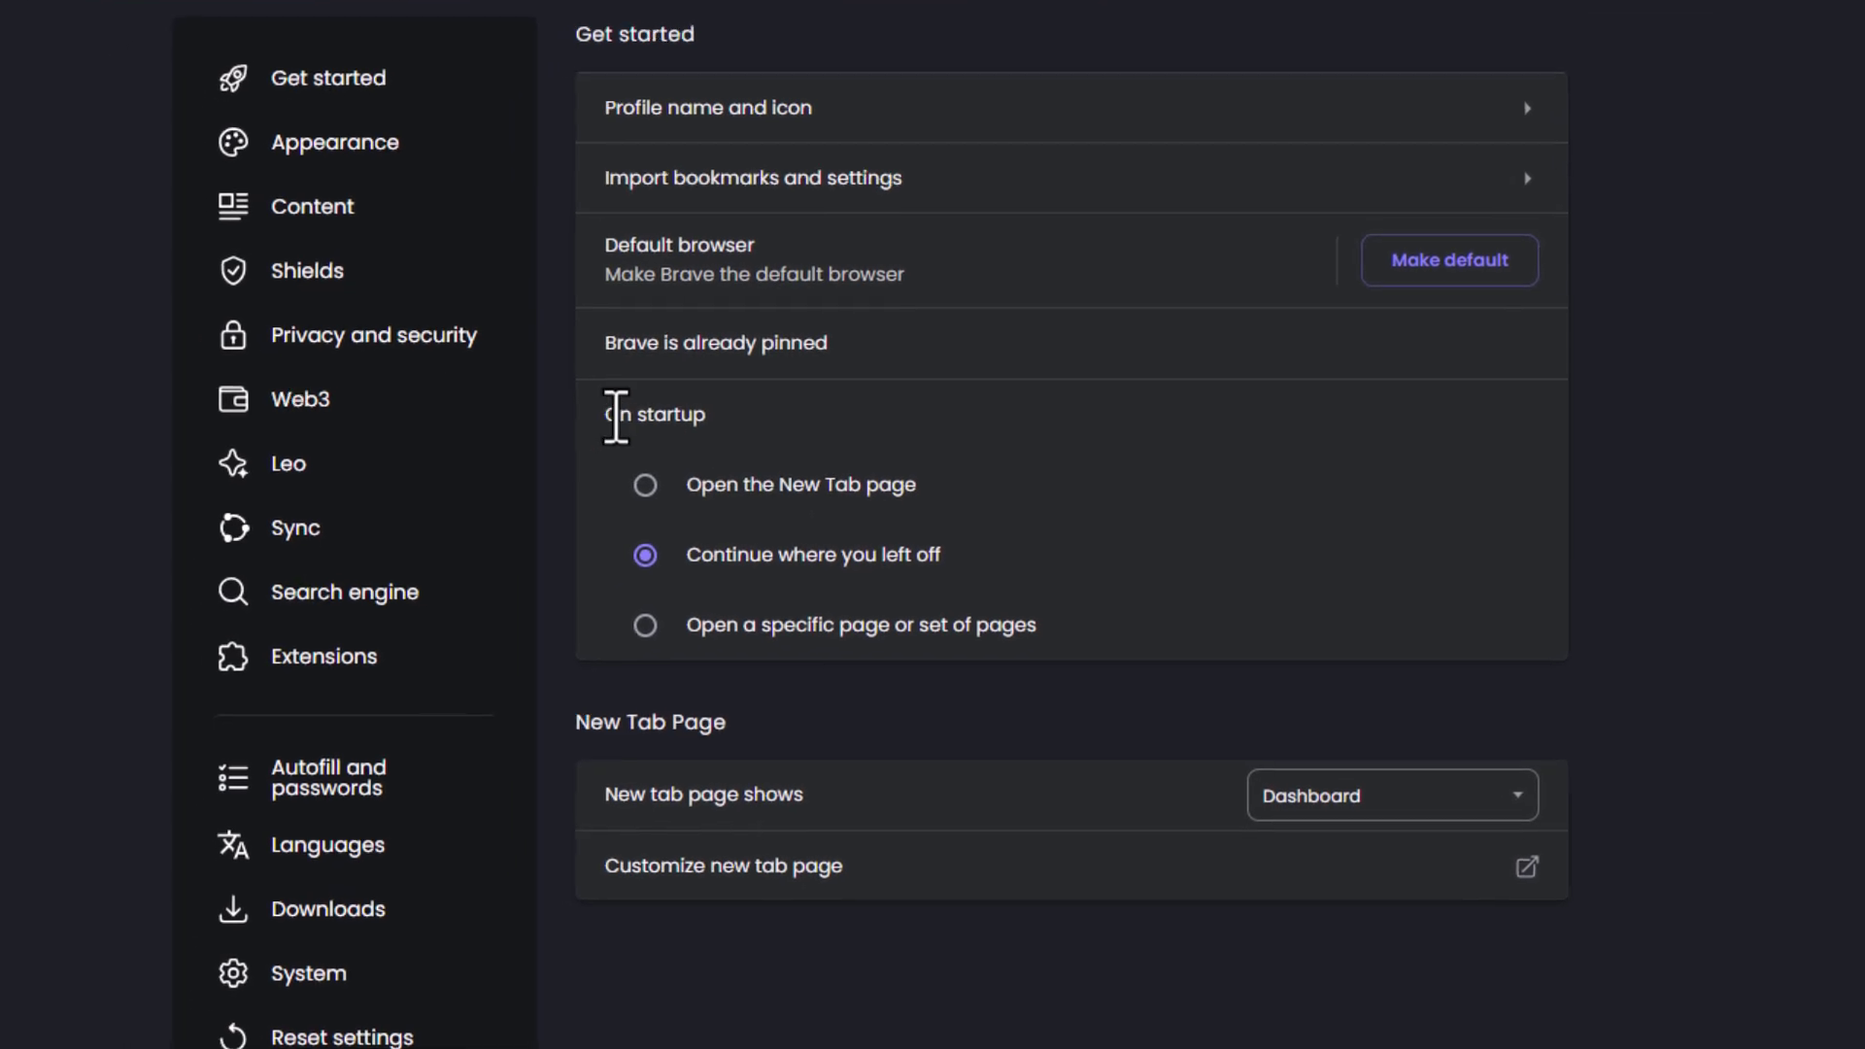
Go to Privacy and security, then Site and Shields Settings
click(478, 351)
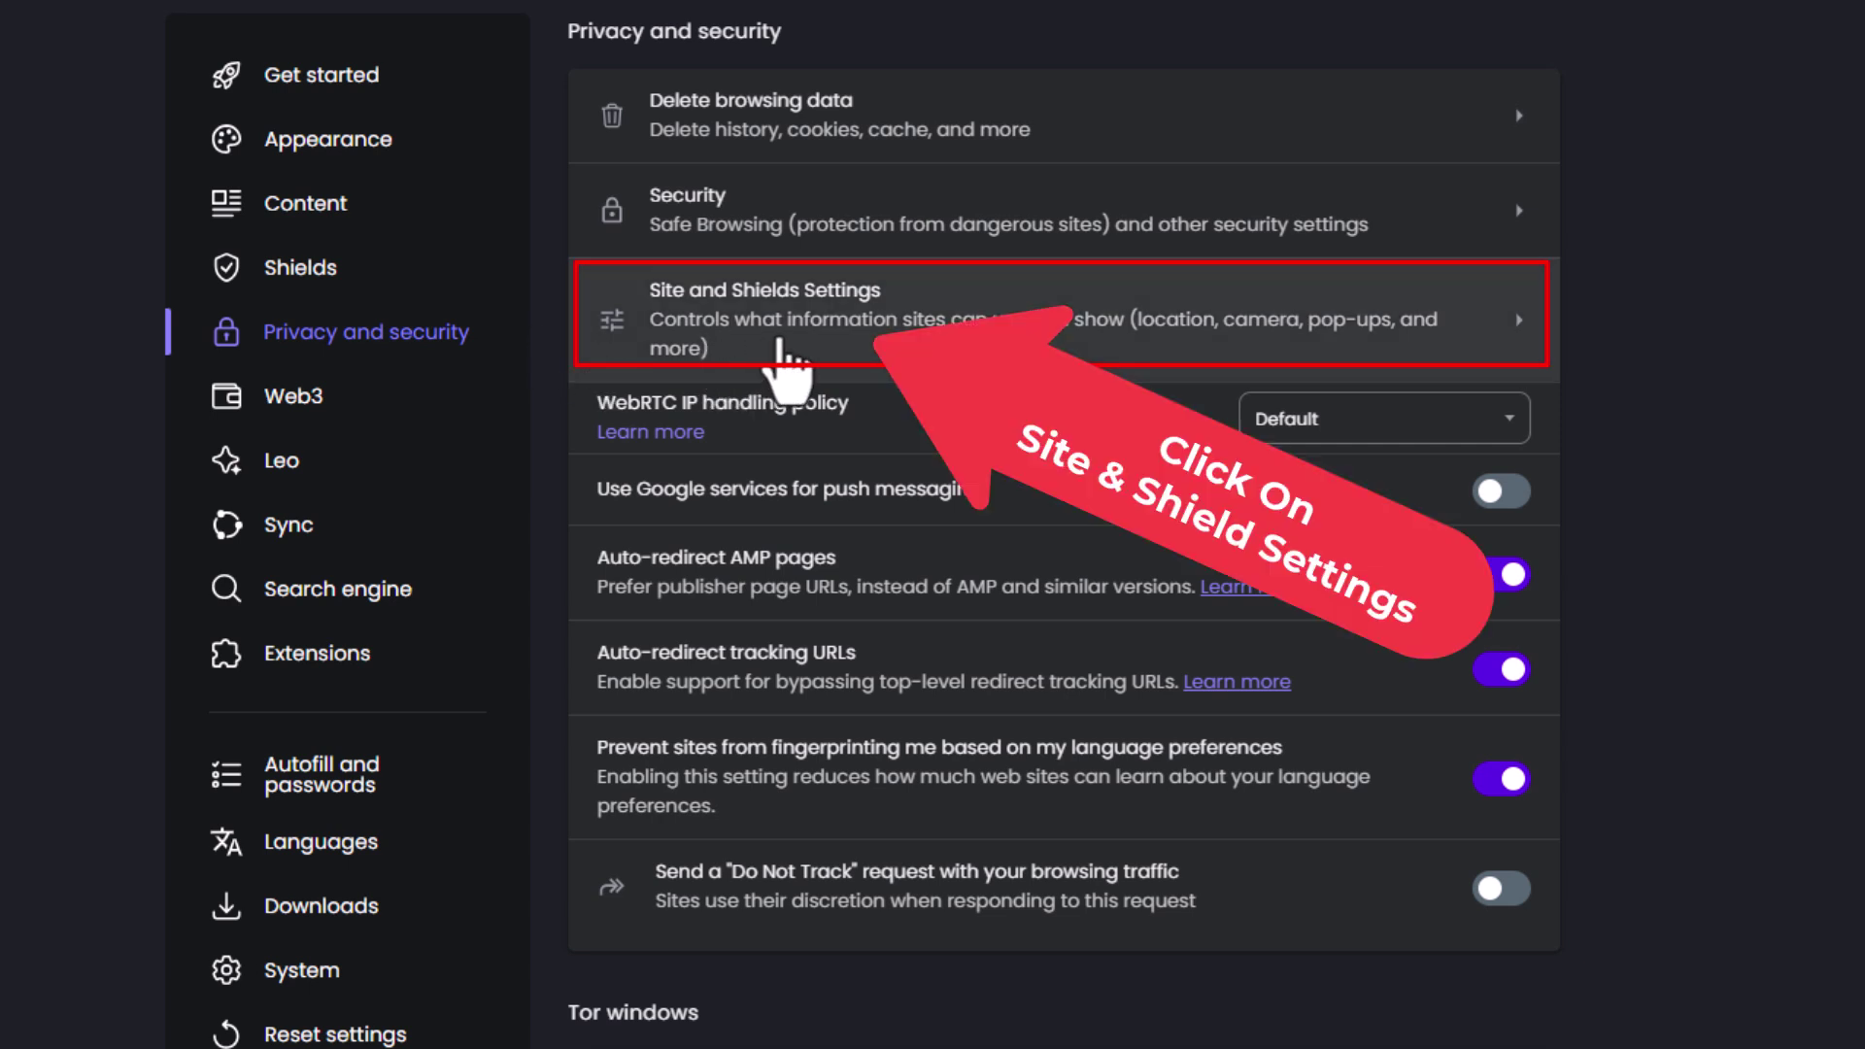
click(786, 350)
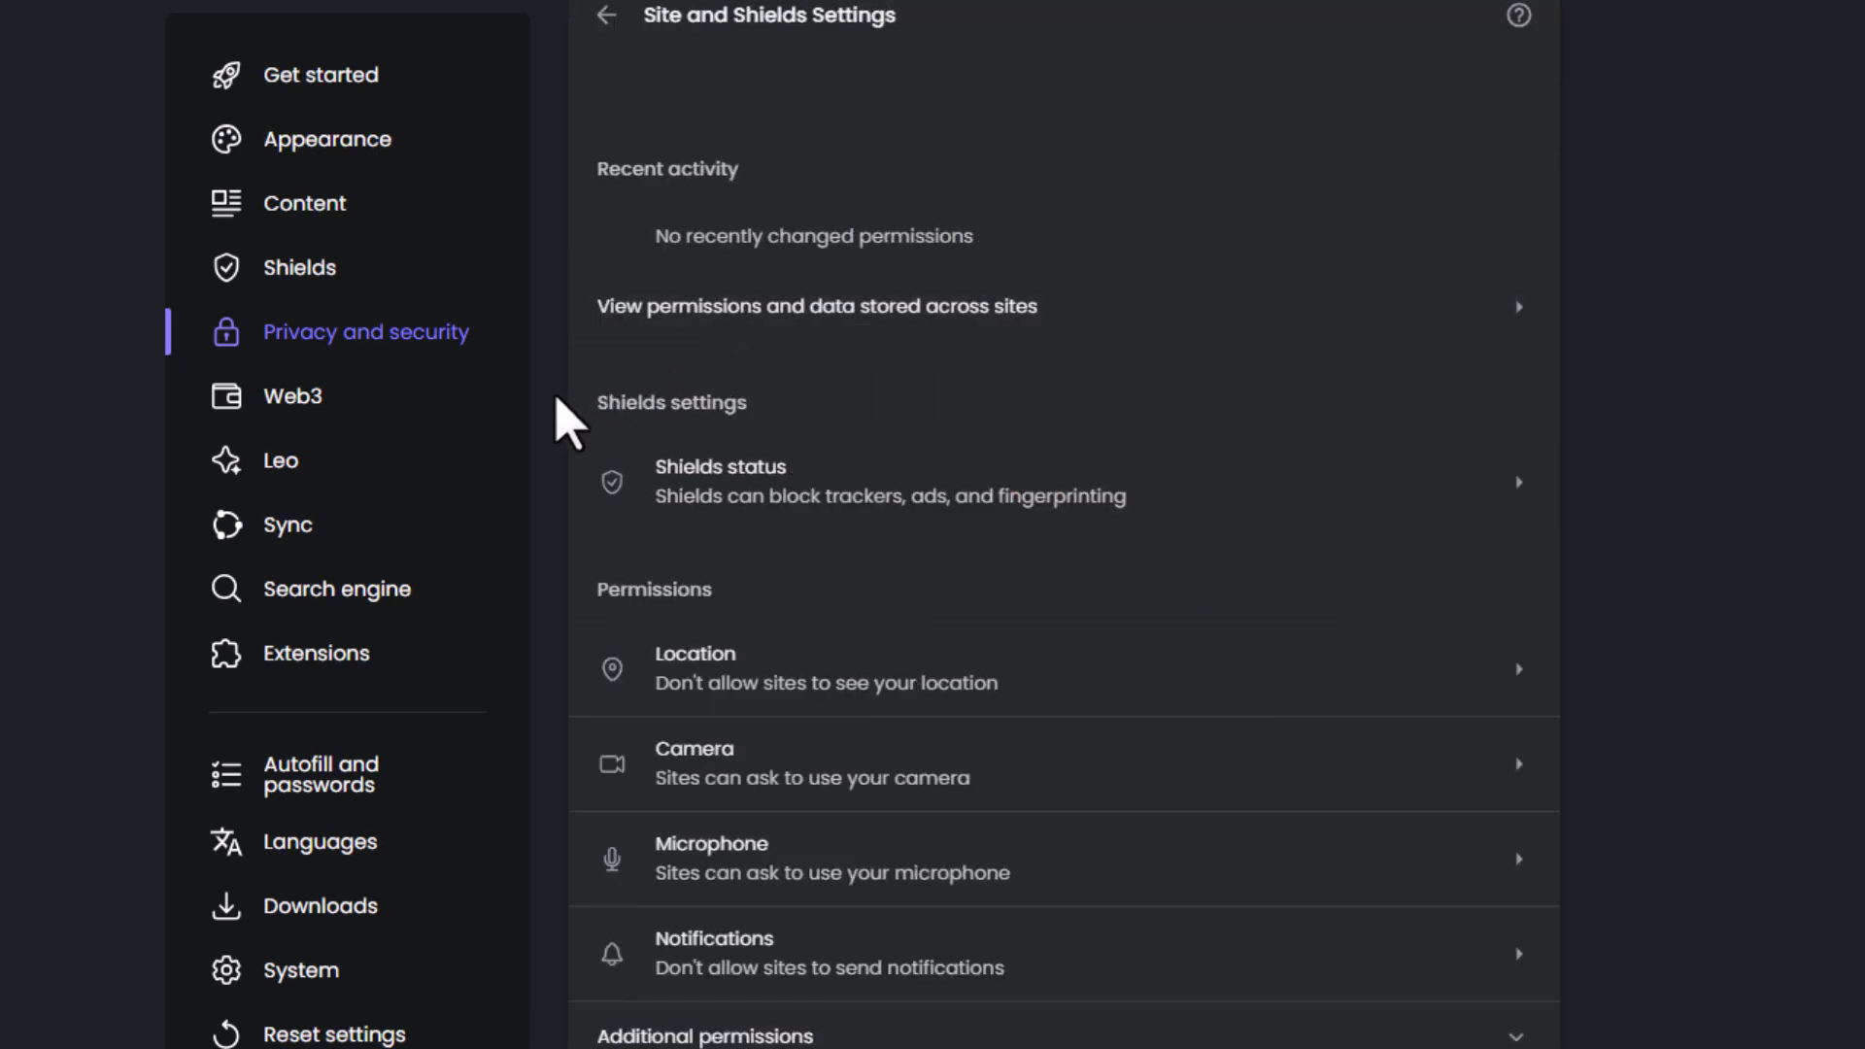
scroll(565, 420, down, 3)
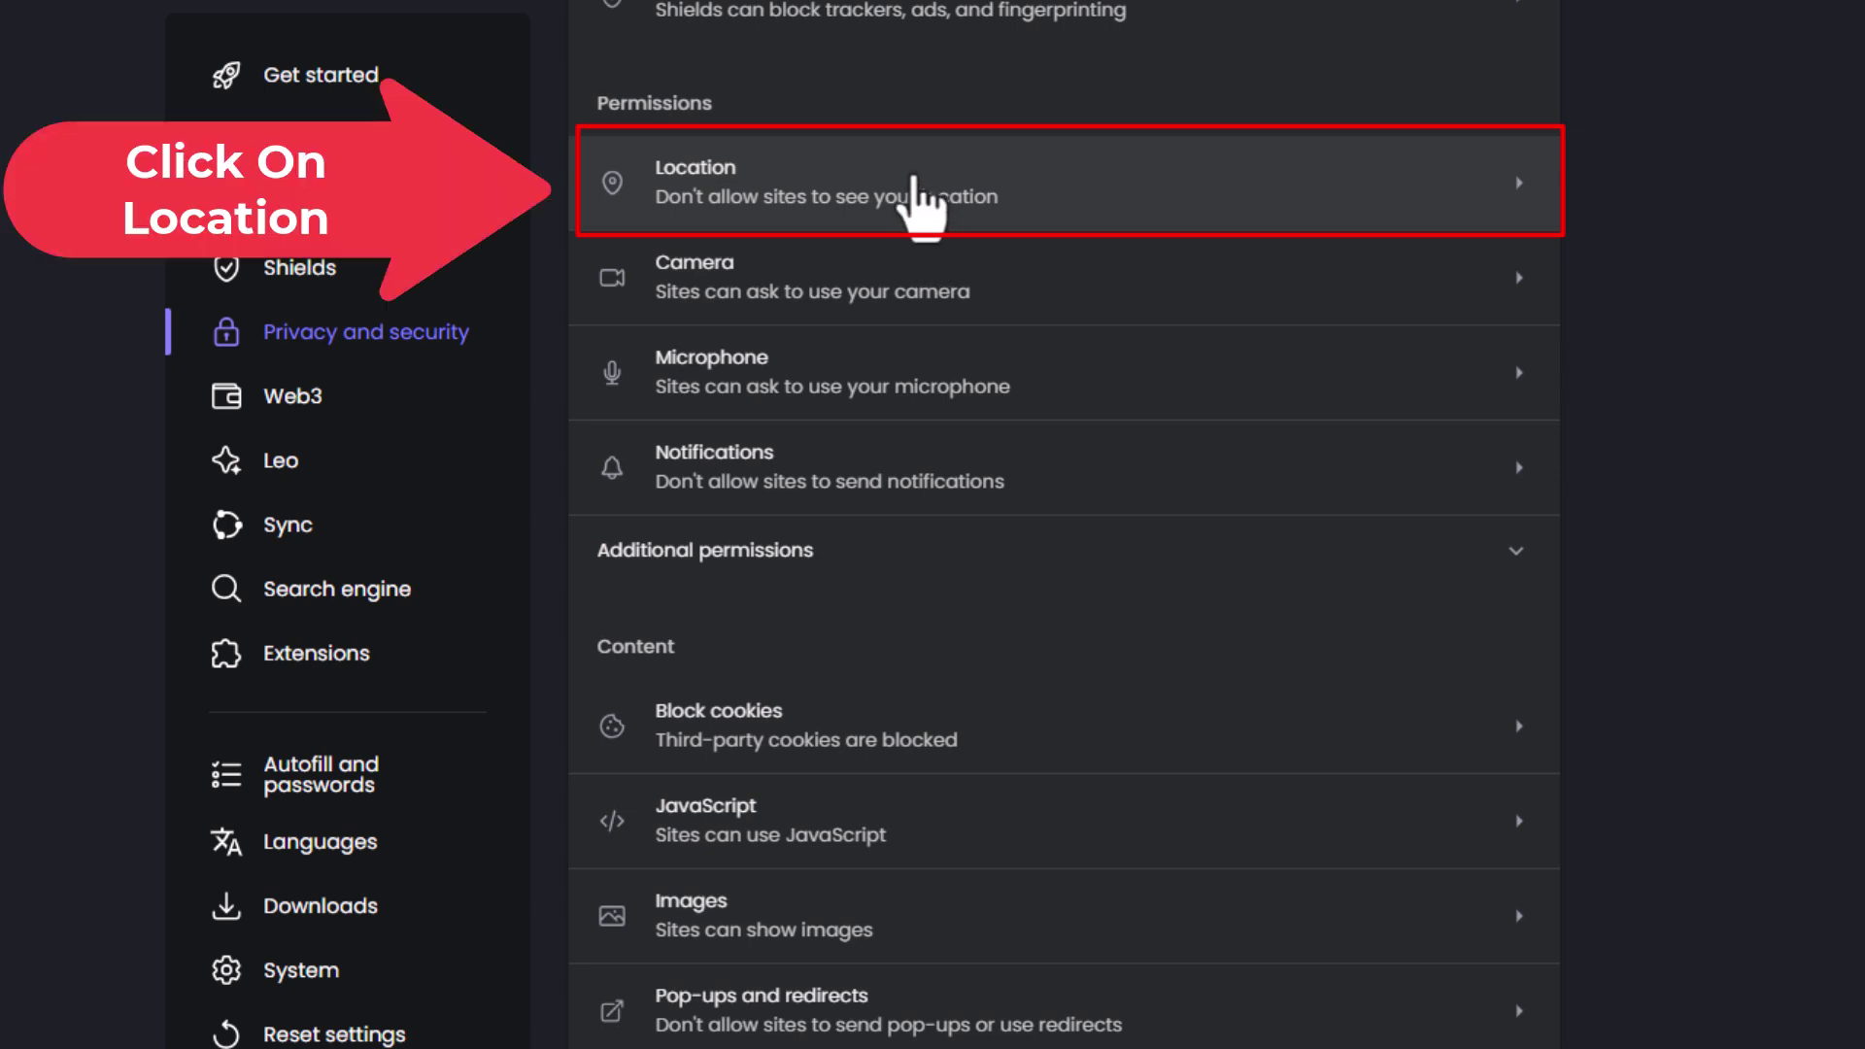
Open the Location permission under Permissions to see its default behavior options
click(922, 182)
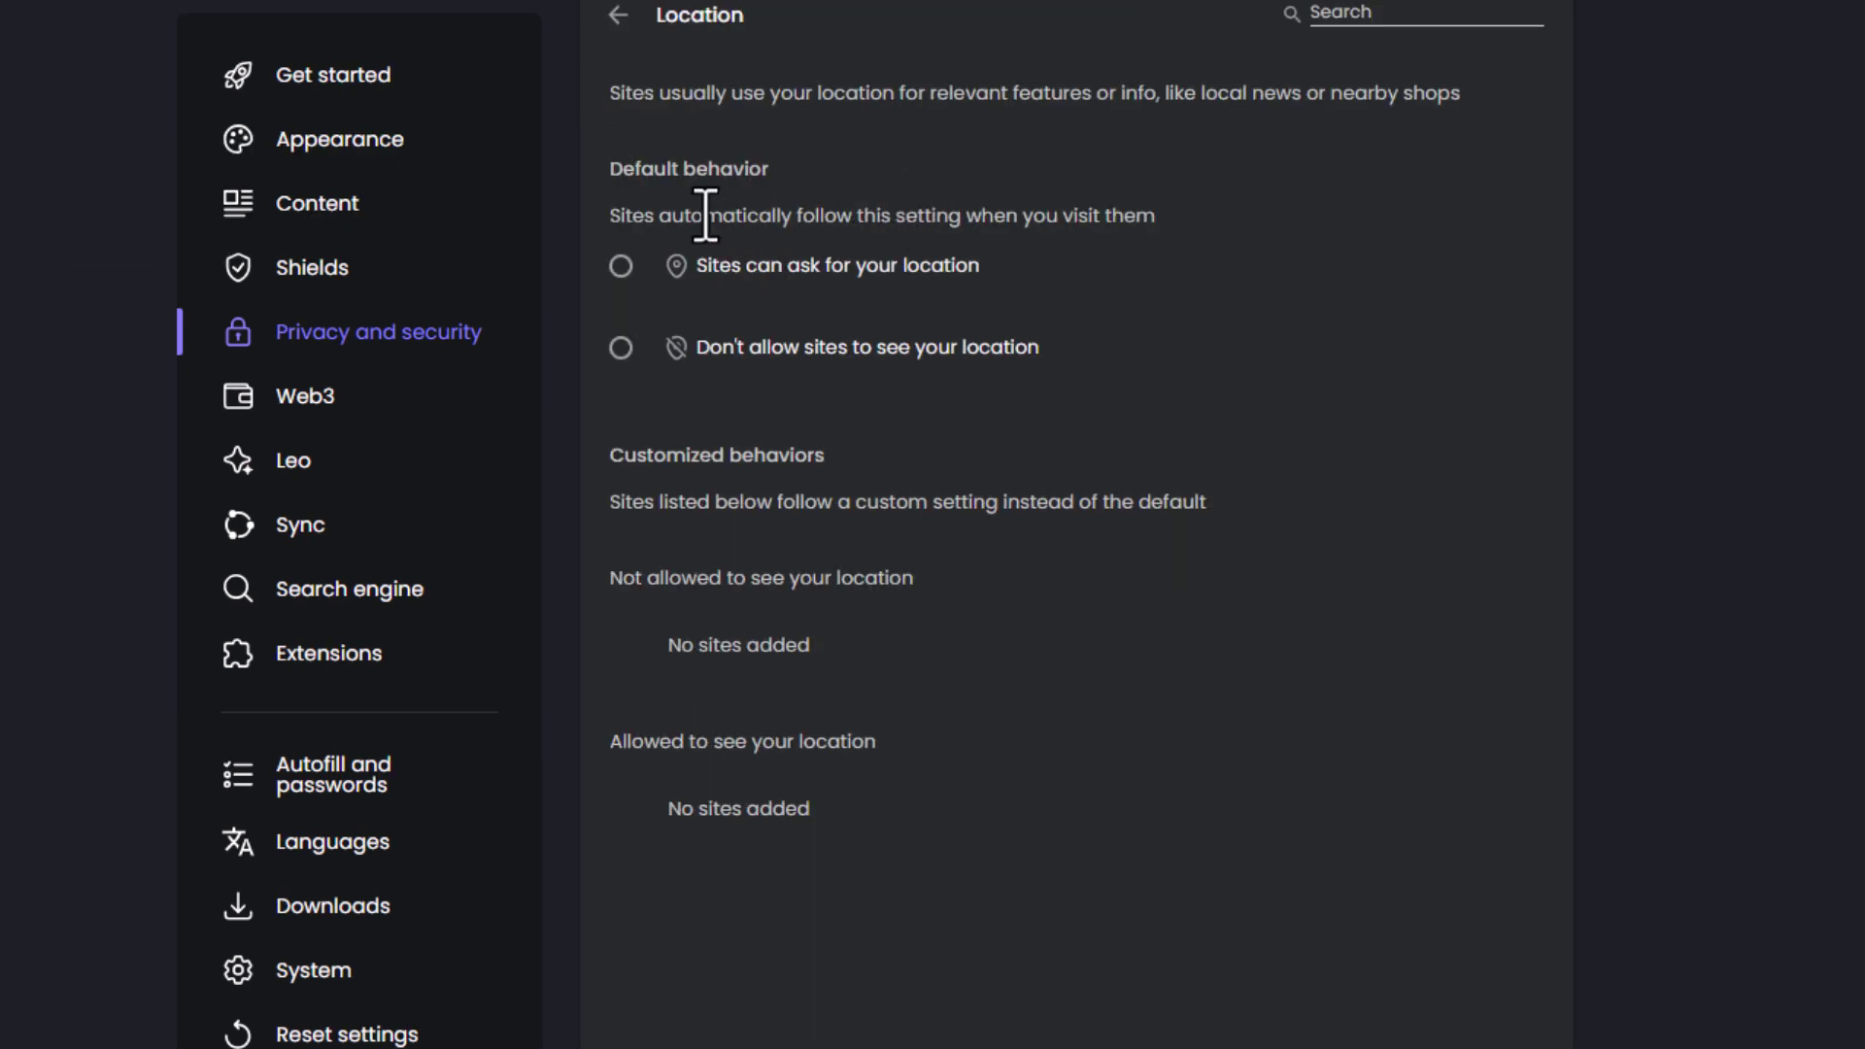